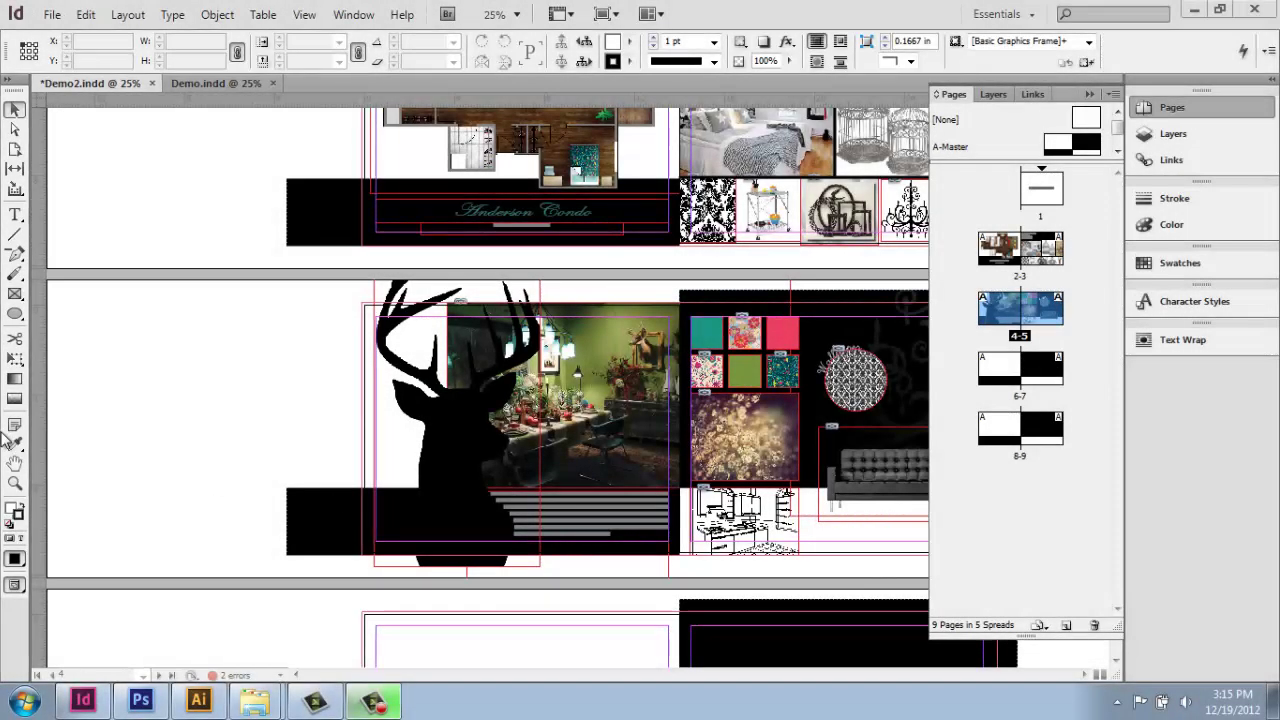
Step: Show the rulers and pan so spread 4-5 with the deer silhouette is centred
click(14, 463)
key(ctrl+r)
drag(445, 361, 350, 392)
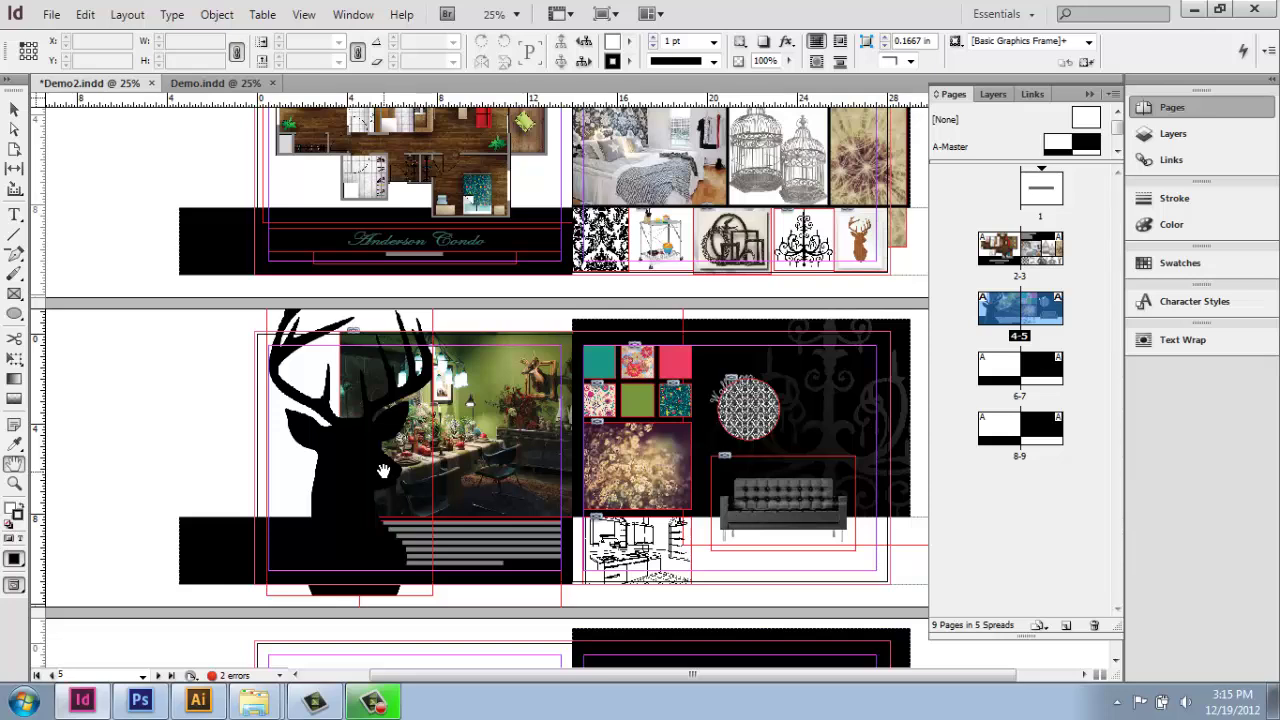
click(14, 110)
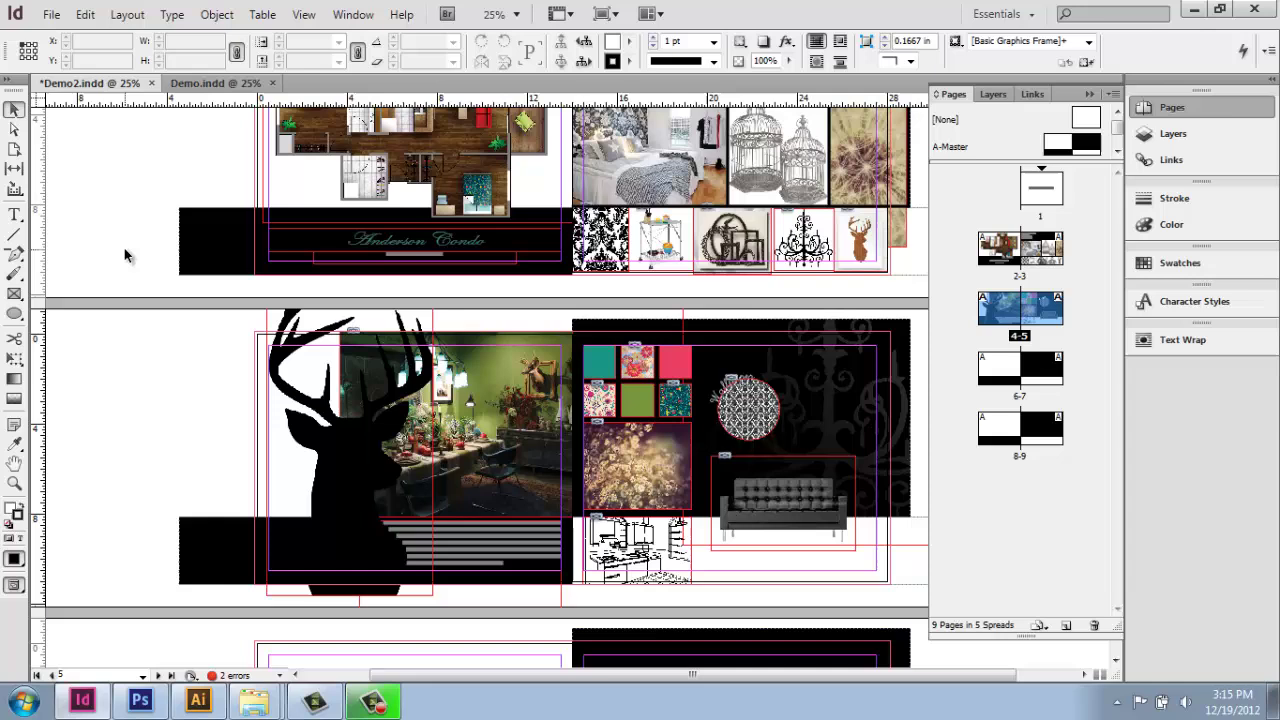
Step: Select the deer silhouette's frame and use Edit Original to open Deer02.psd
click(331, 432)
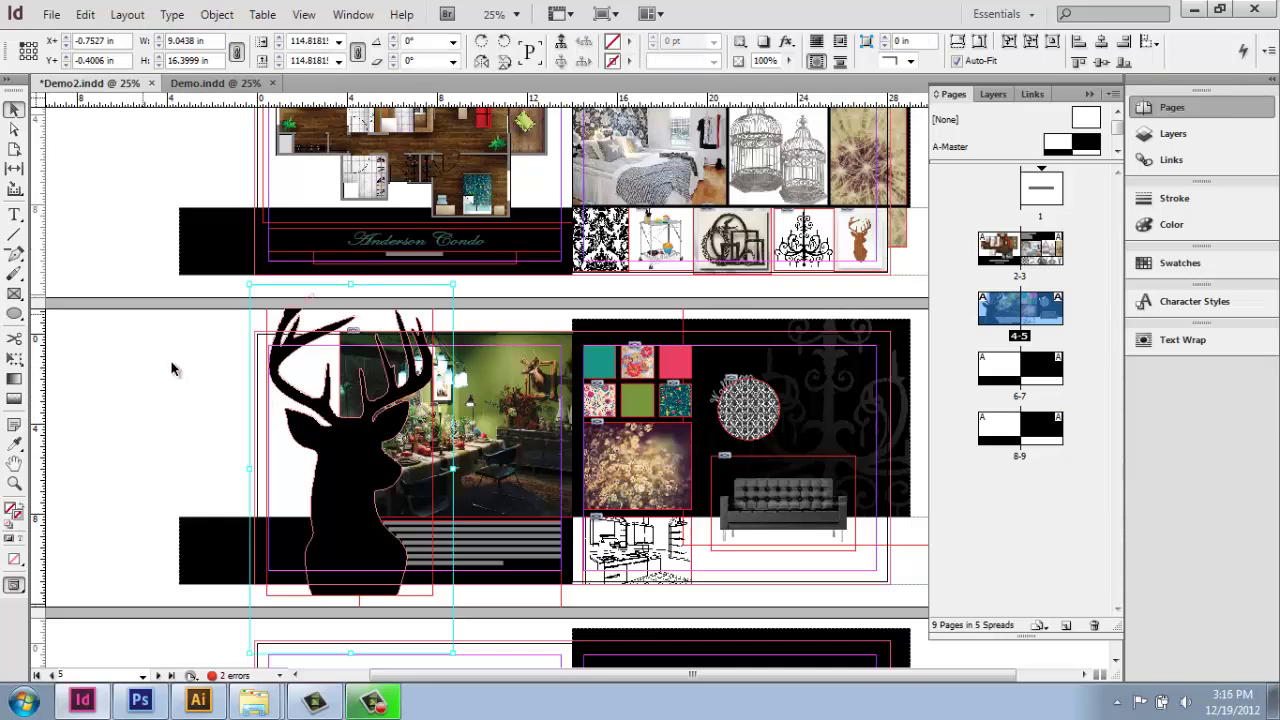
click(335, 538)
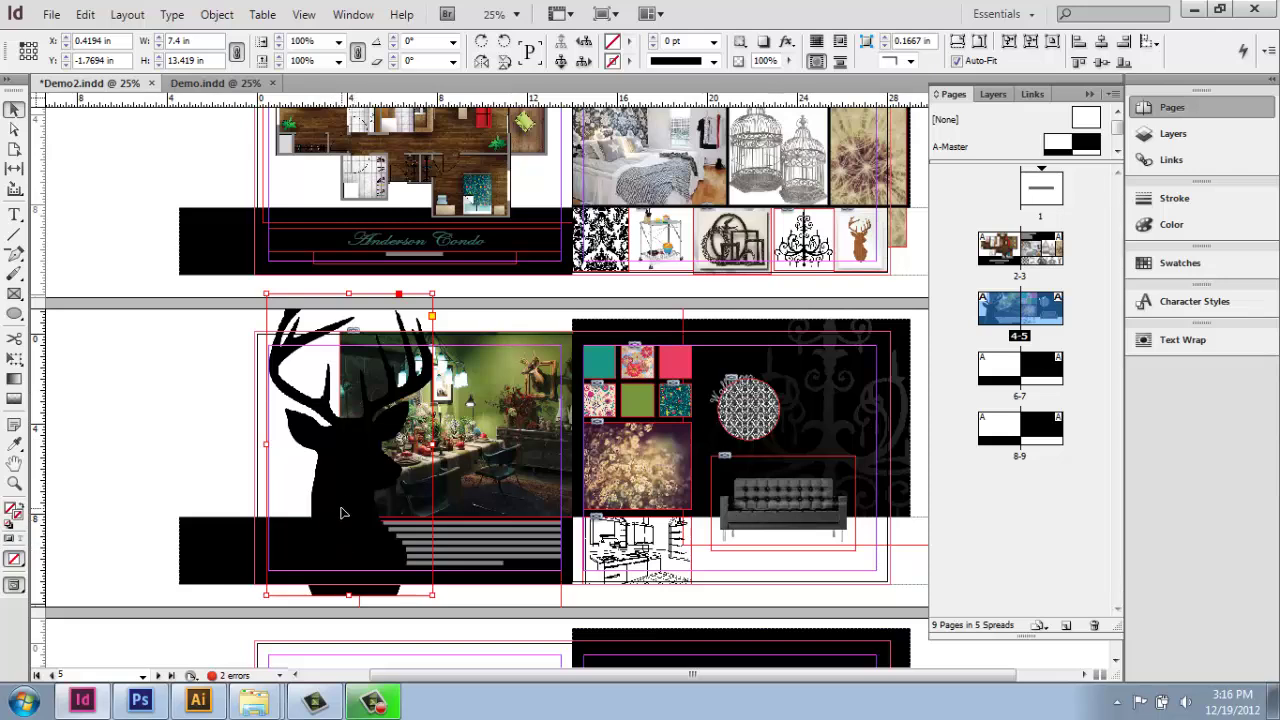
right_click(350, 476)
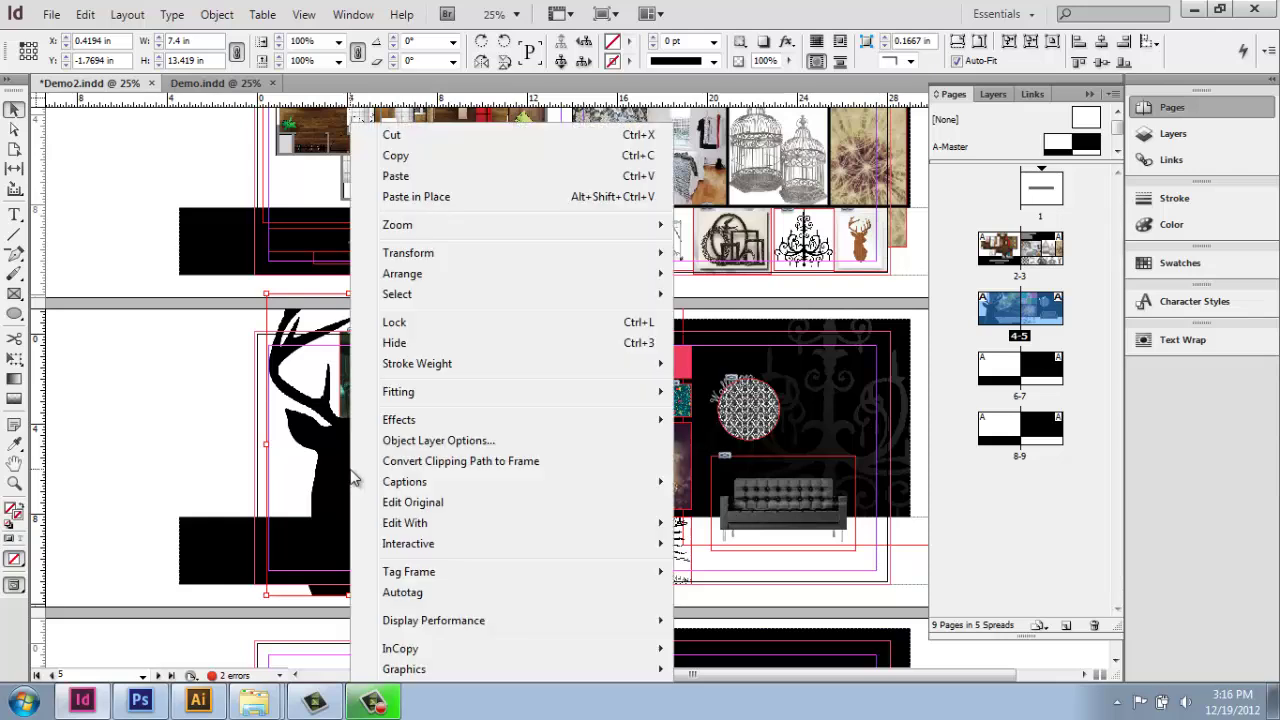
click(481, 502)
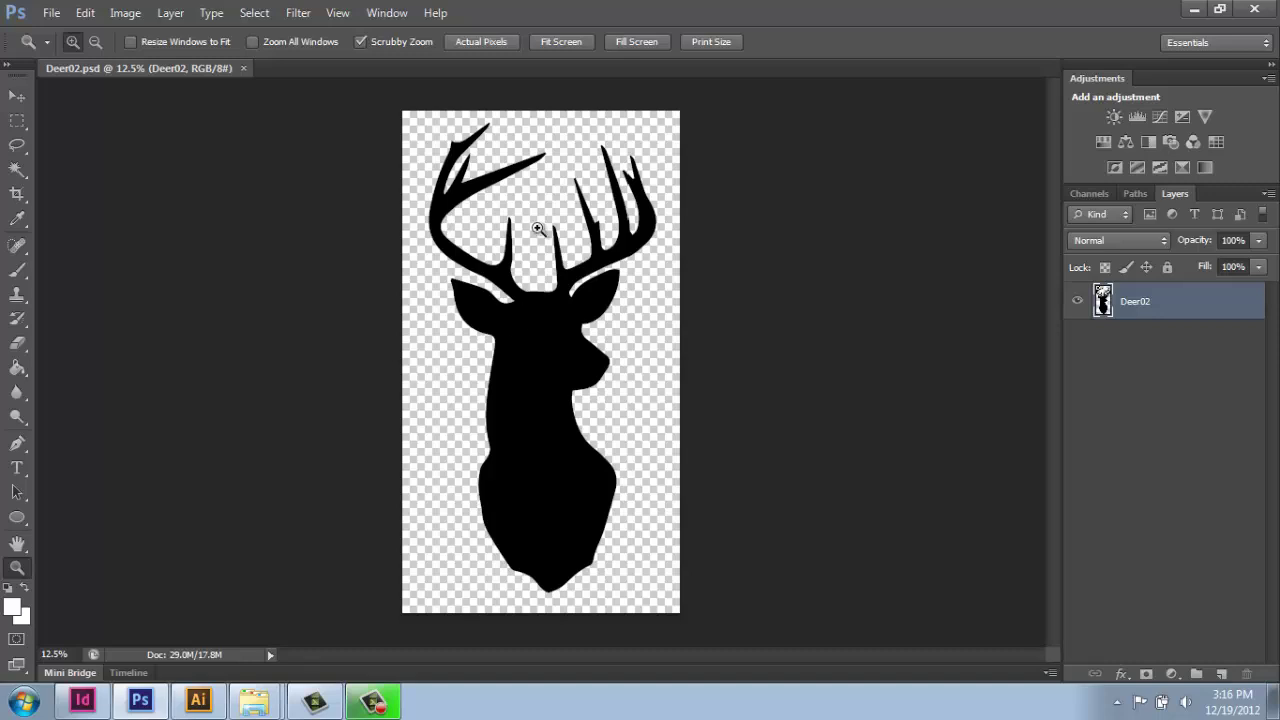
Step: Apply a Hue/Saturation Colorize at saturation 100 and lightness +51 to the deer
click(124, 13)
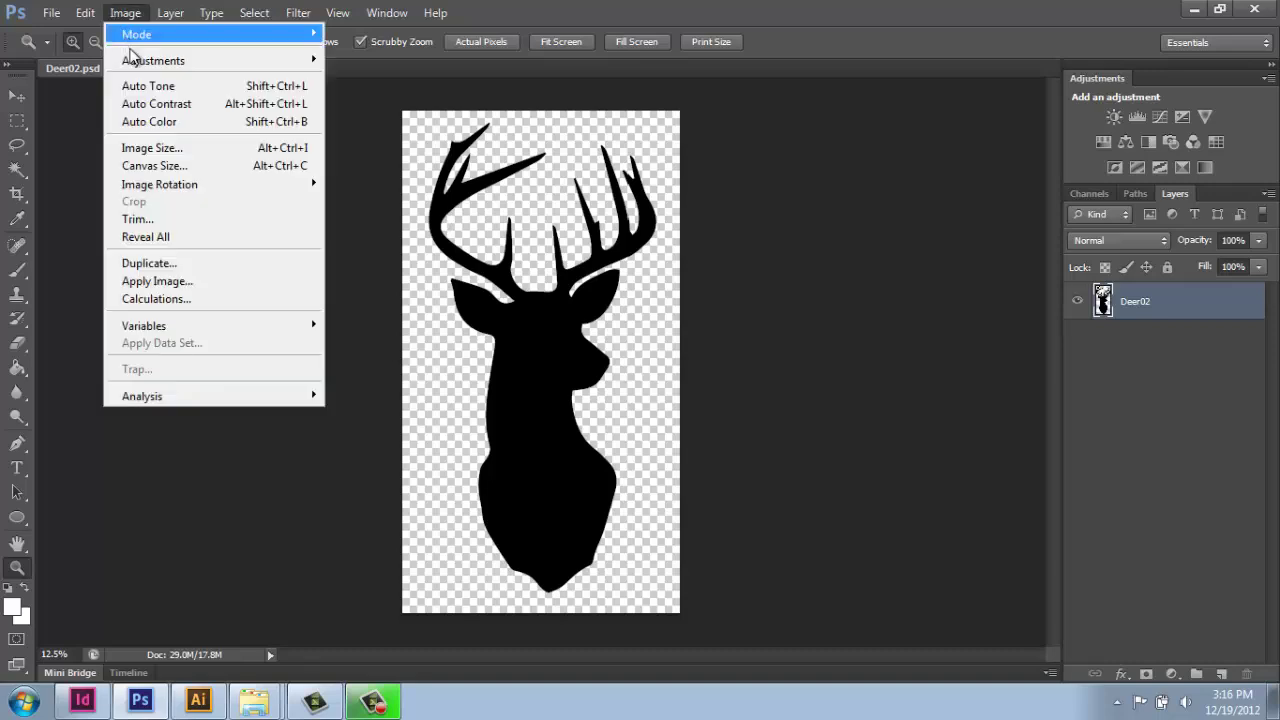
mouse_move(230, 61)
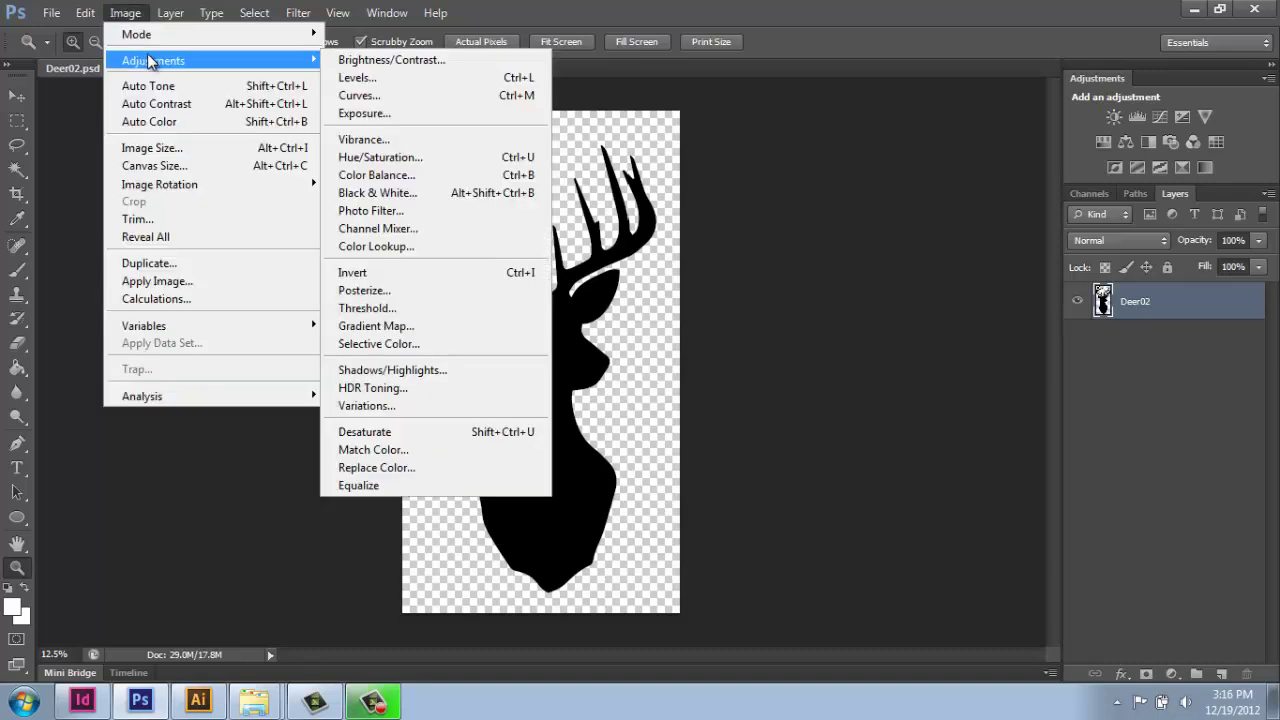
click(423, 157)
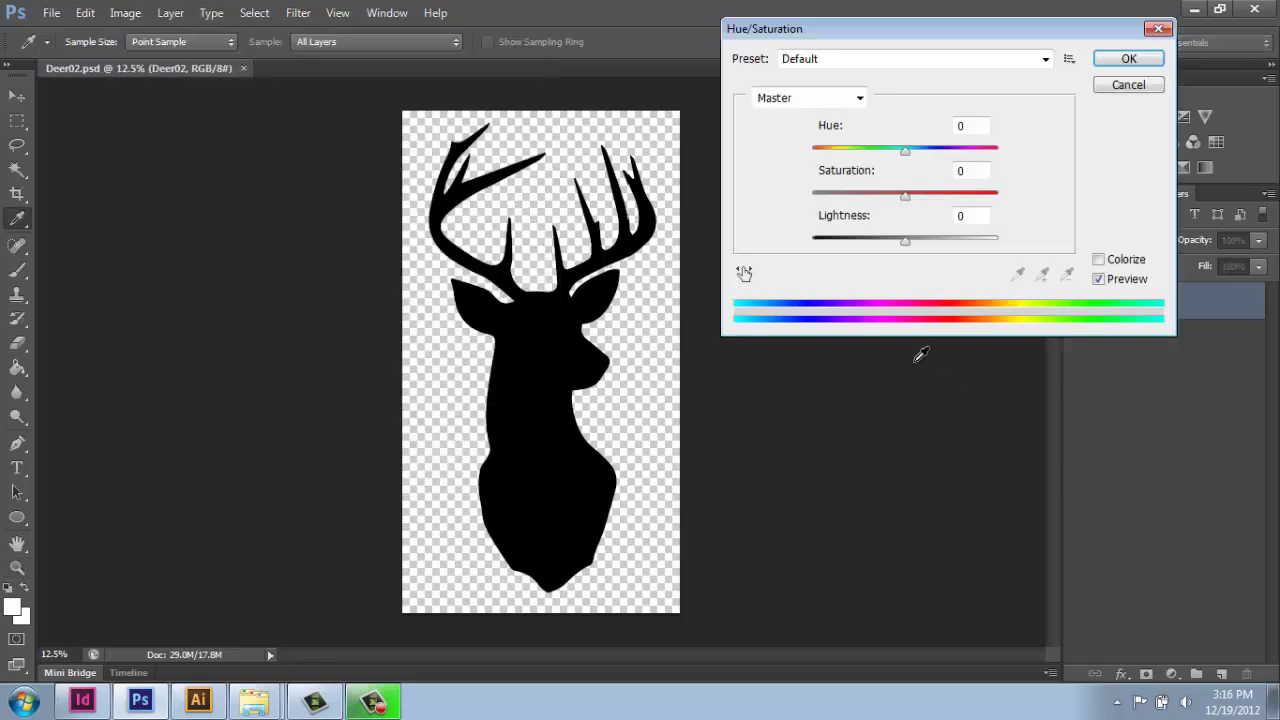
click(1098, 259)
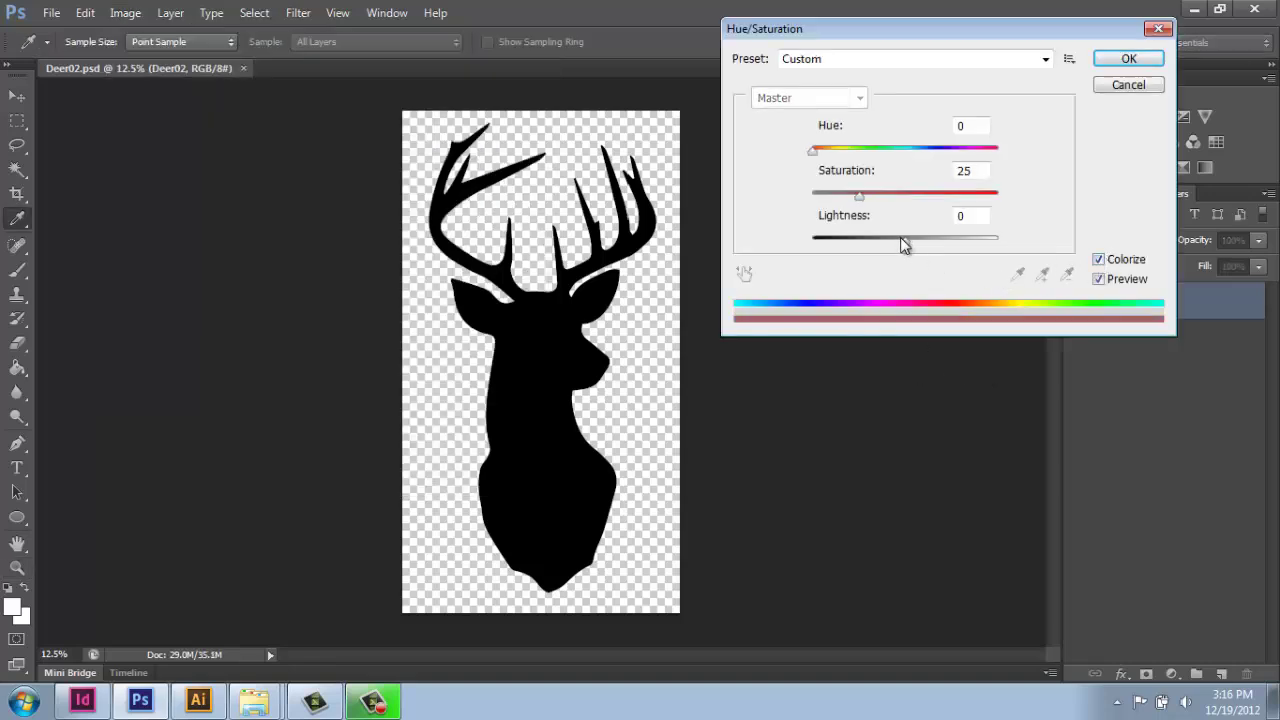
drag(906, 239, 969, 238)
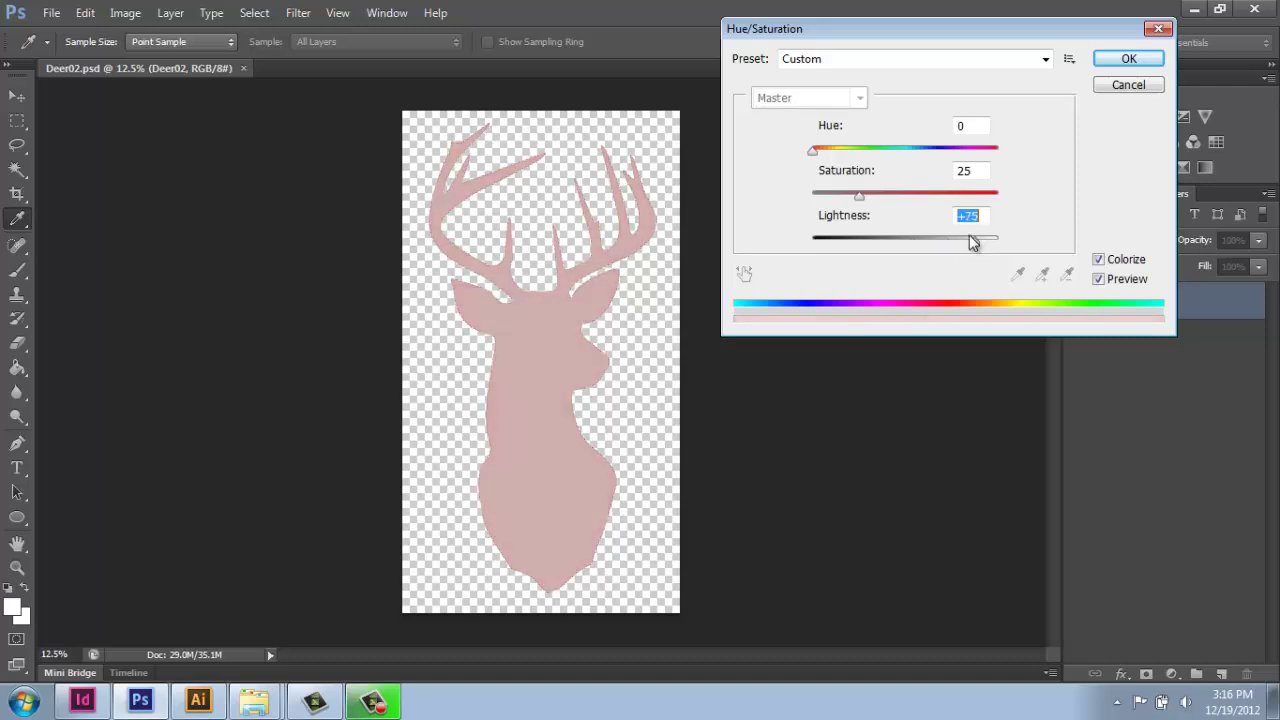
drag(860, 194, 1020, 200)
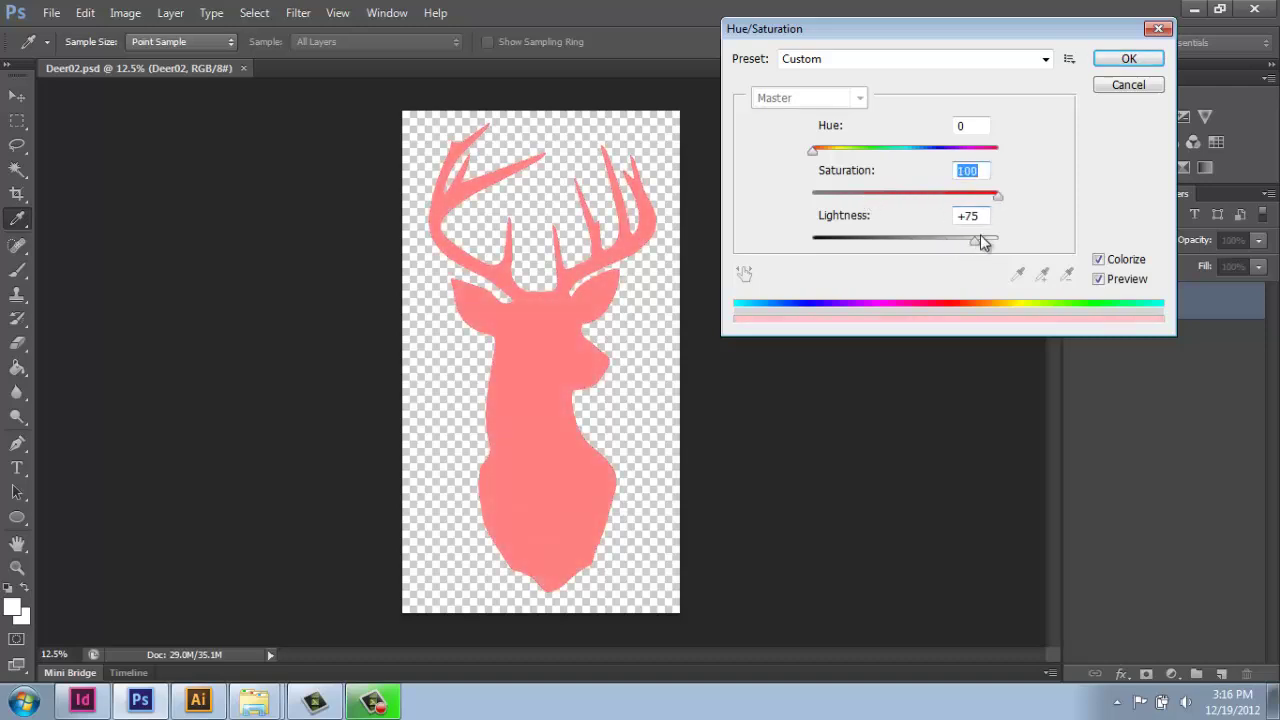
drag(983, 242, 954, 244)
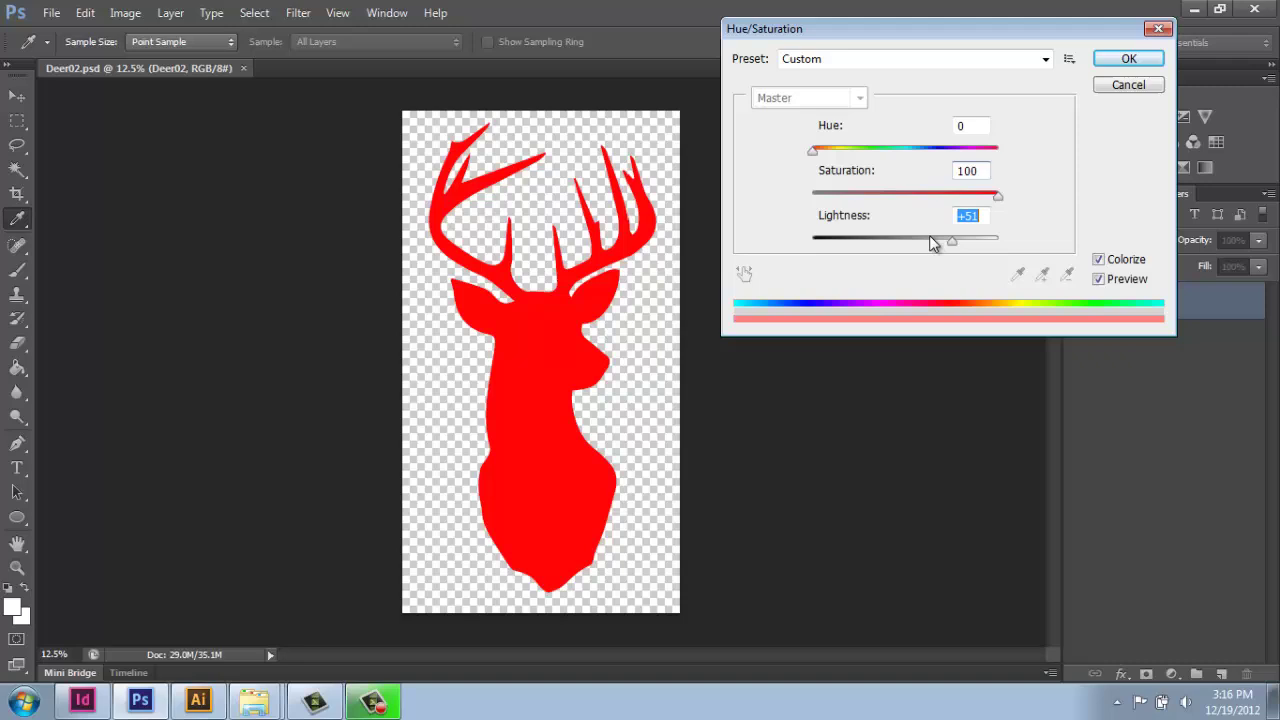
click(1154, 61)
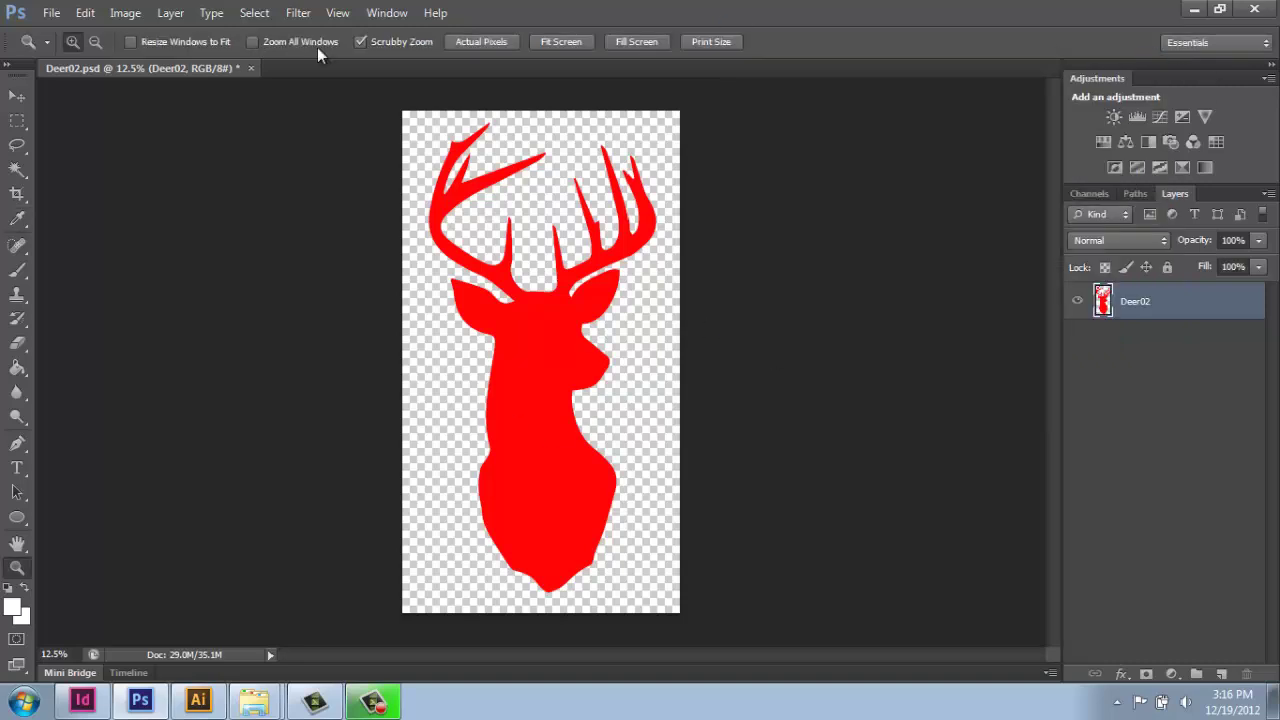
Step: Save Deer02.psd and minimize Photoshop to go back to InDesign
click(61, 15)
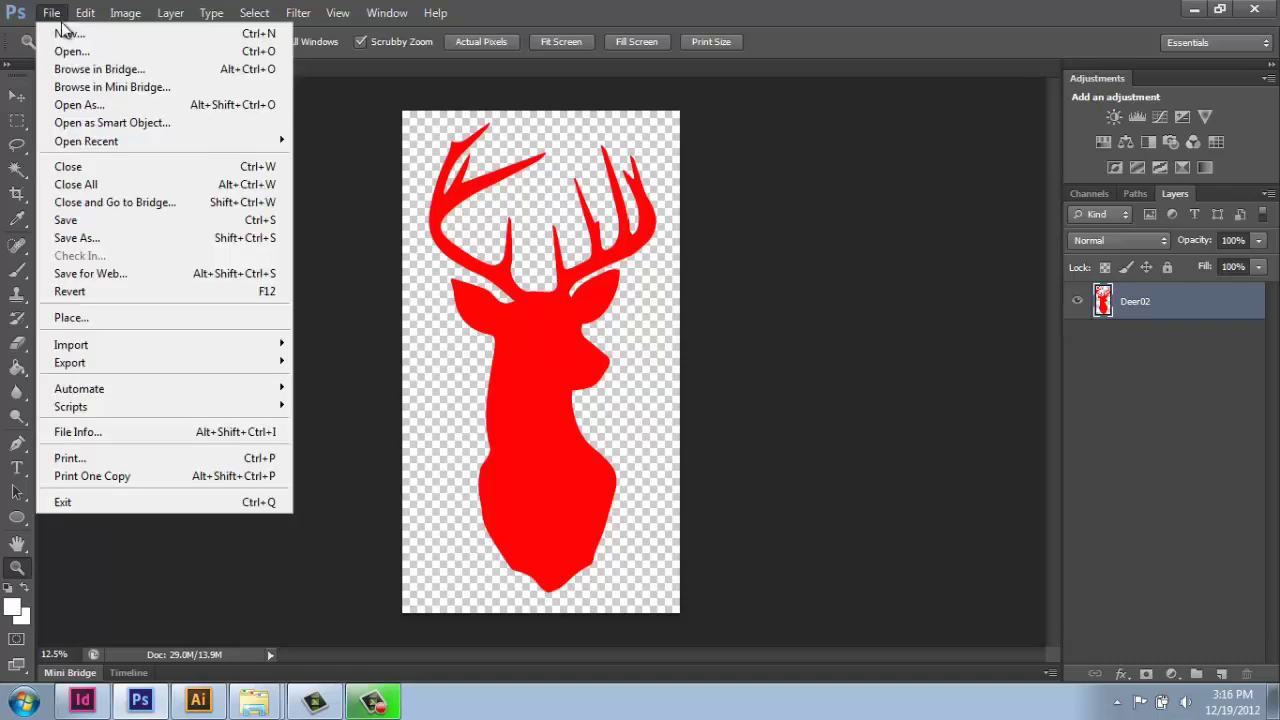
click(66, 220)
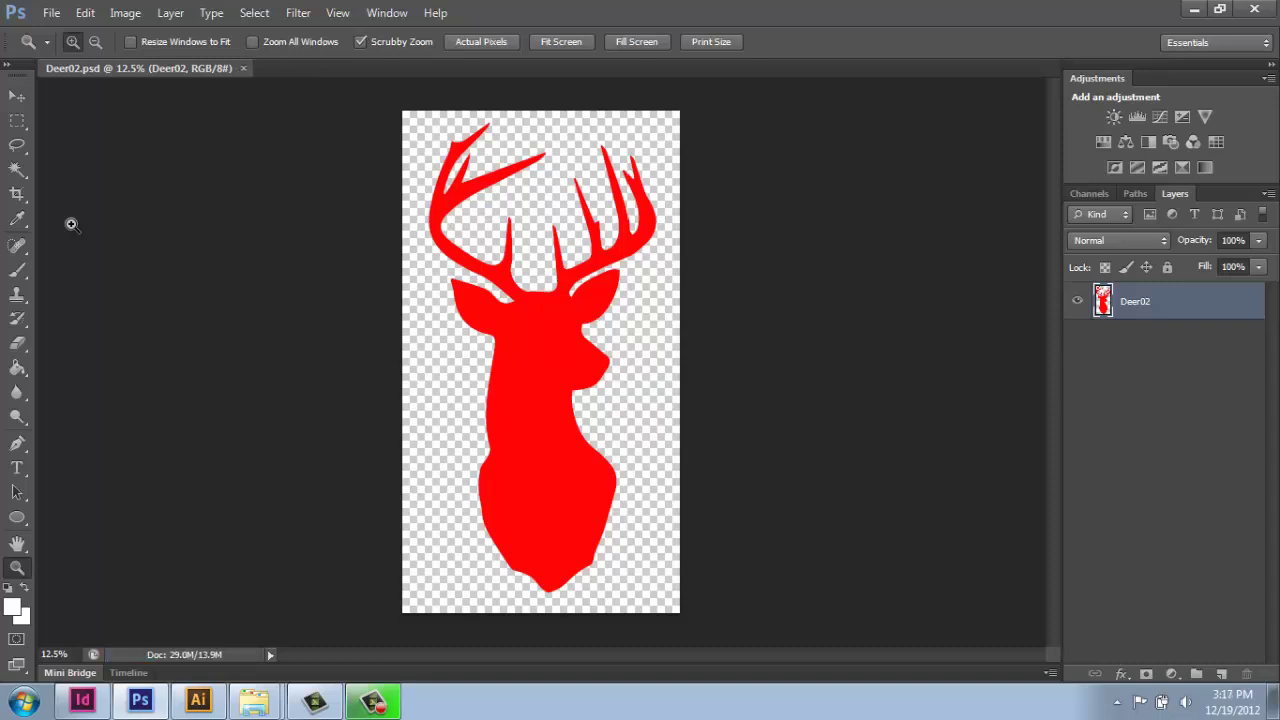
click(1190, 10)
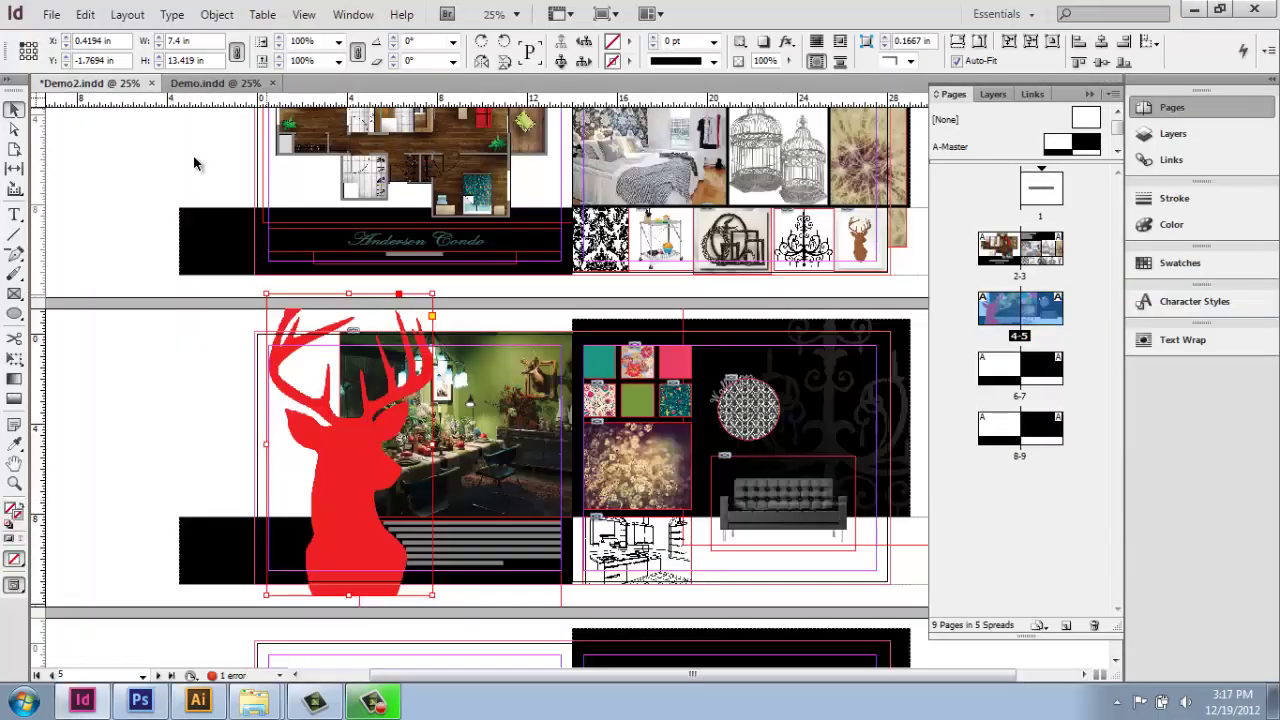
Step: Deselect the deer frame on the pasteboard to review the red silhouette on spread 4-5
click(140, 396)
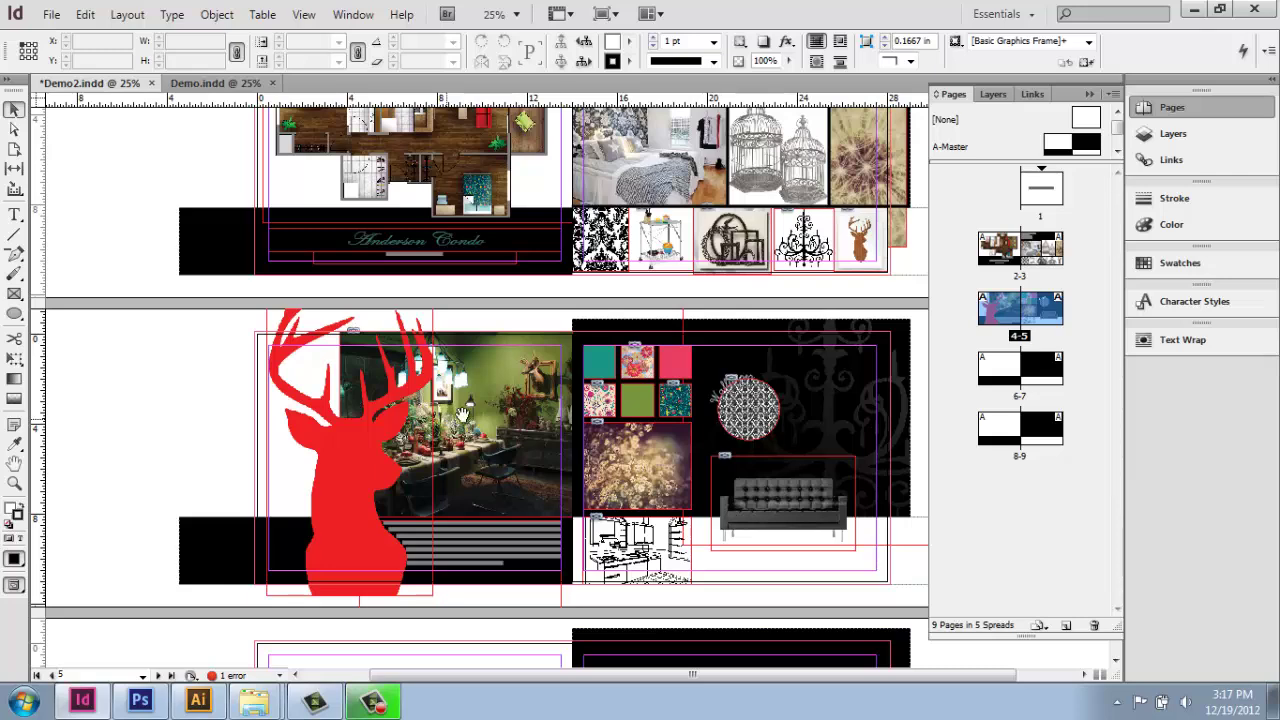
Step: Minimize InDesign and choose Open with > Choose default program for Table.jpg in Explorer
click(1194, 9)
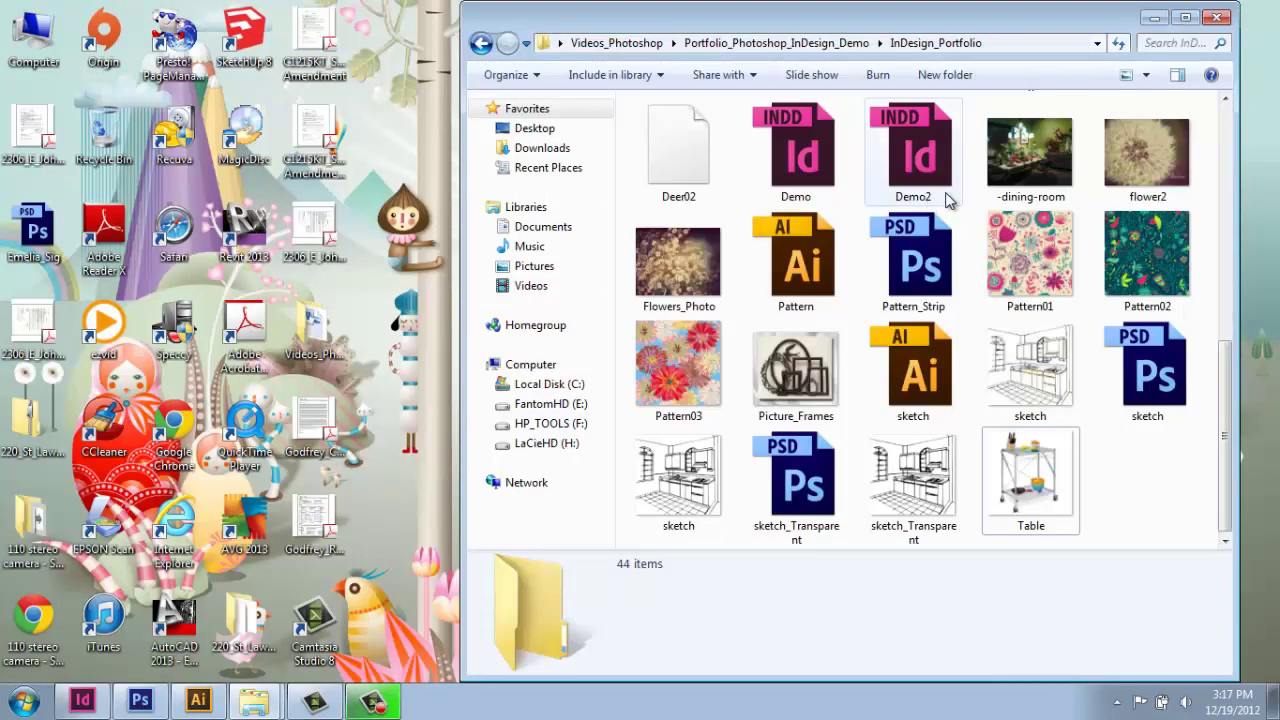
drag(868, 26, 872, 24)
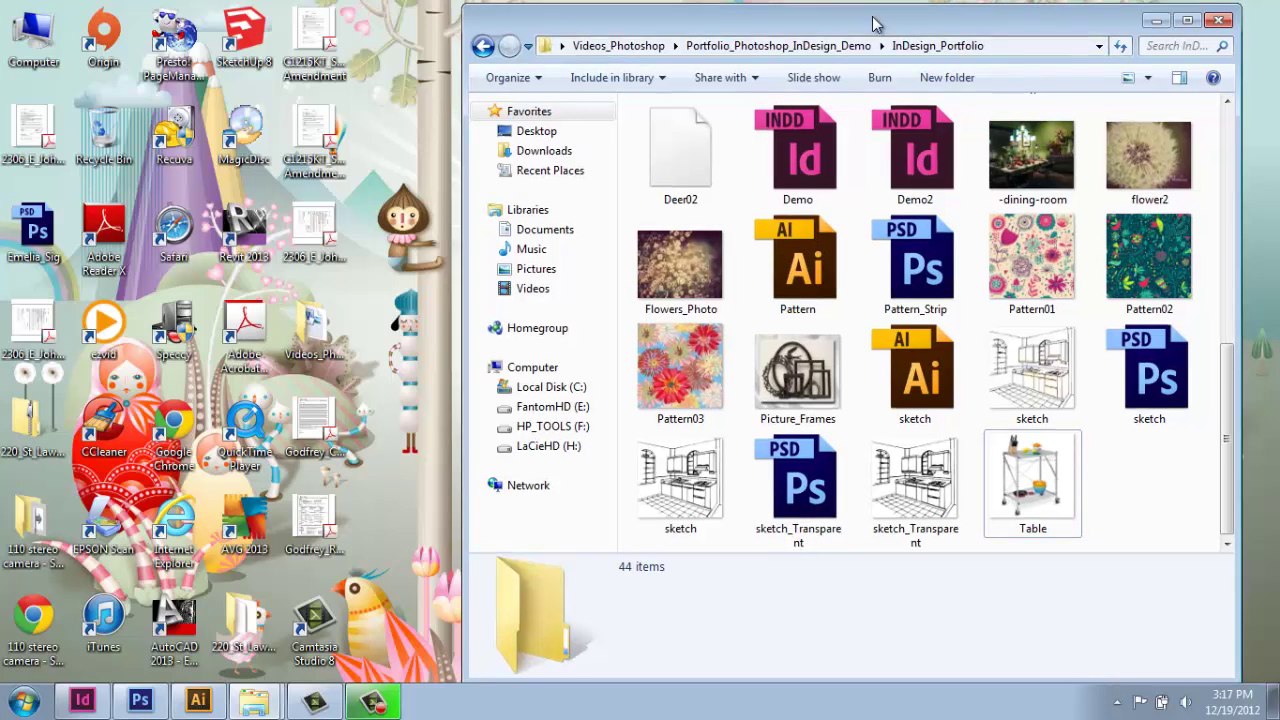
click(1035, 468)
right_click(1035, 468)
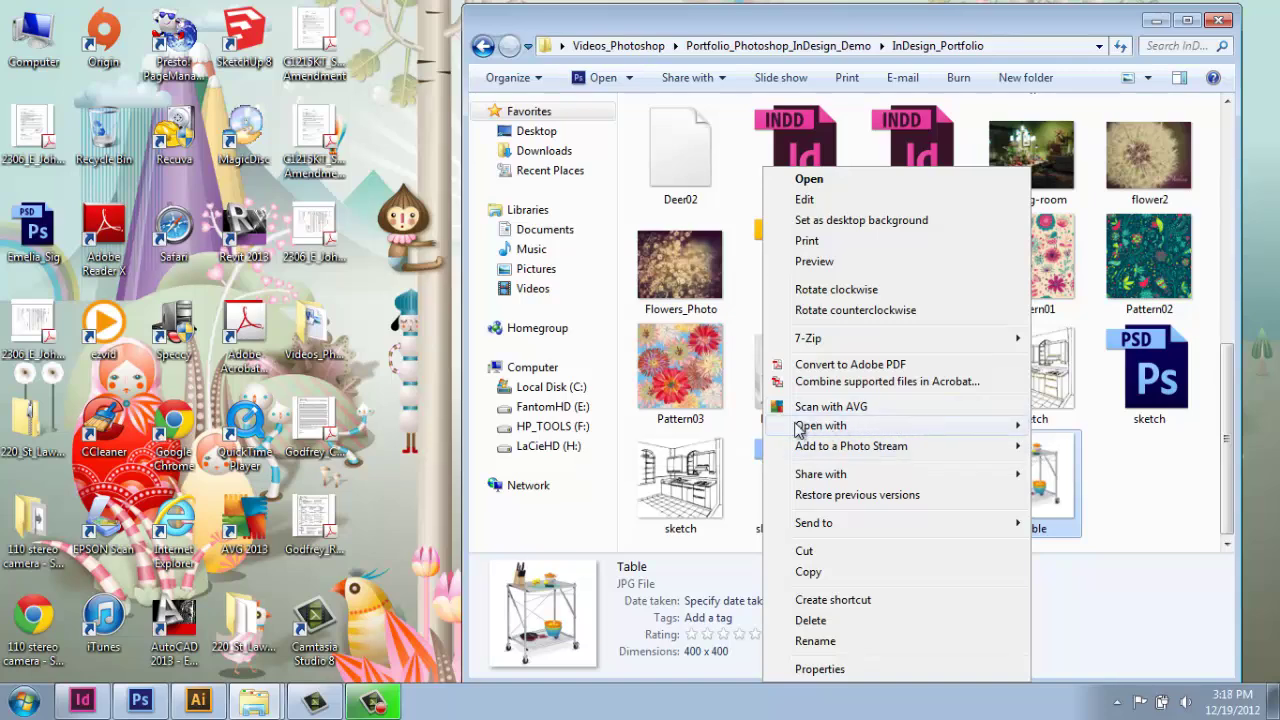
mouse_move(800, 430)
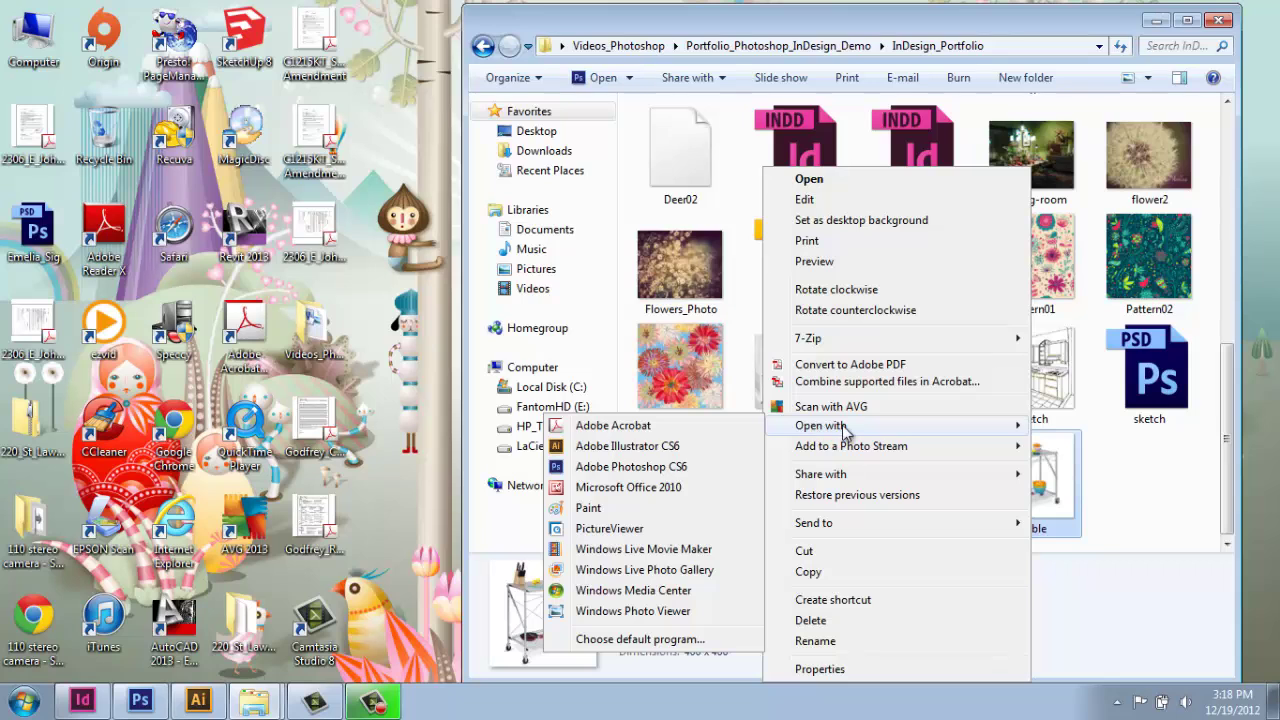
click(693, 640)
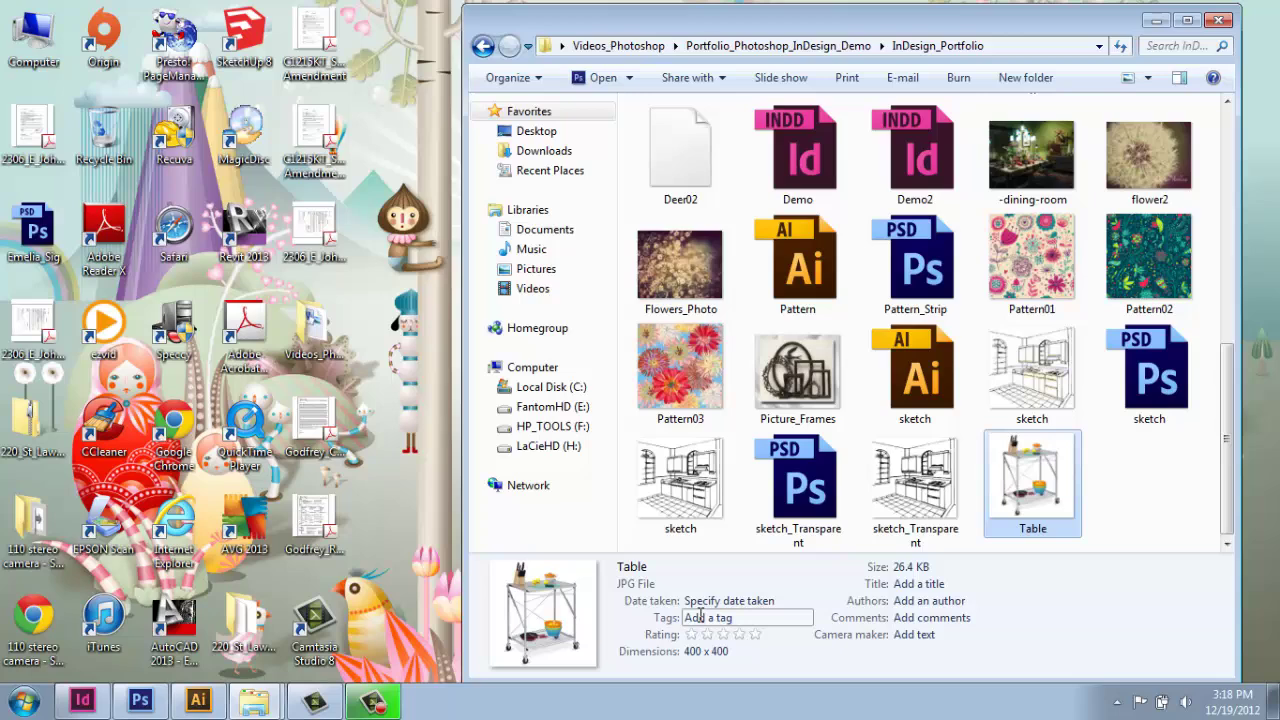
Step: Make Adobe Photoshop CS6 the default for JPG files, then minimize Photoshop
double_click(988, 510)
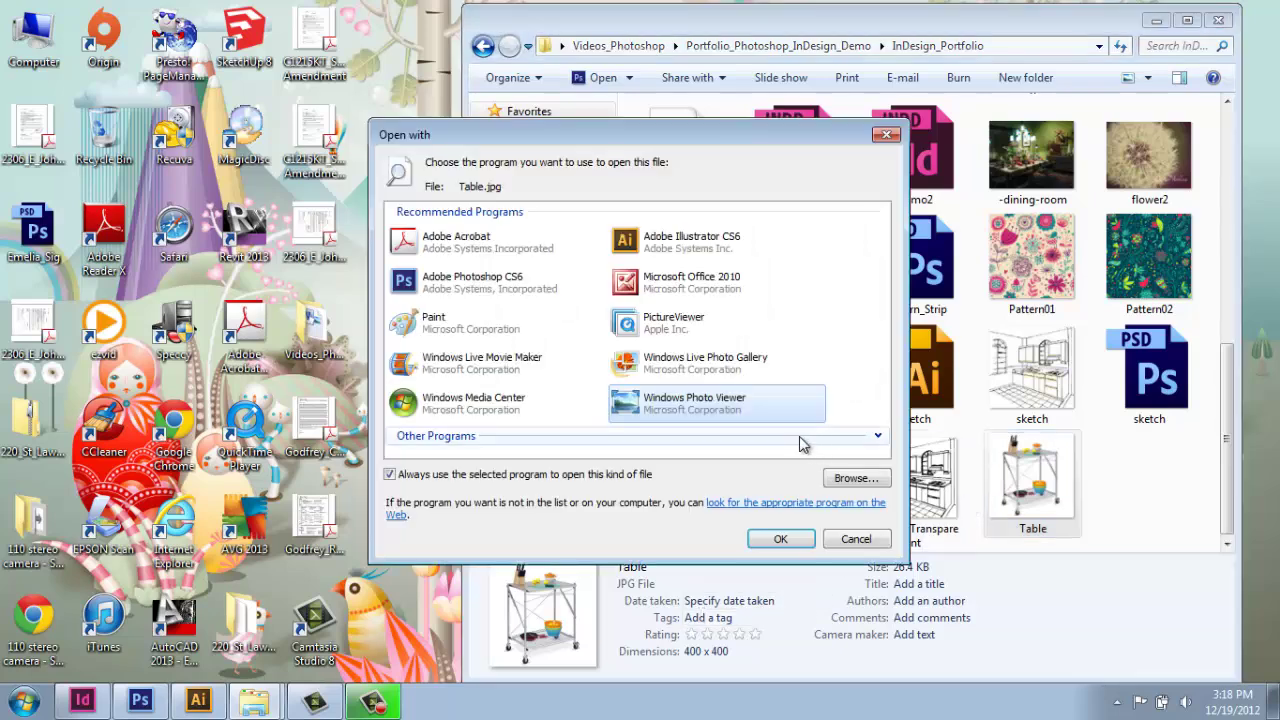
click(474, 293)
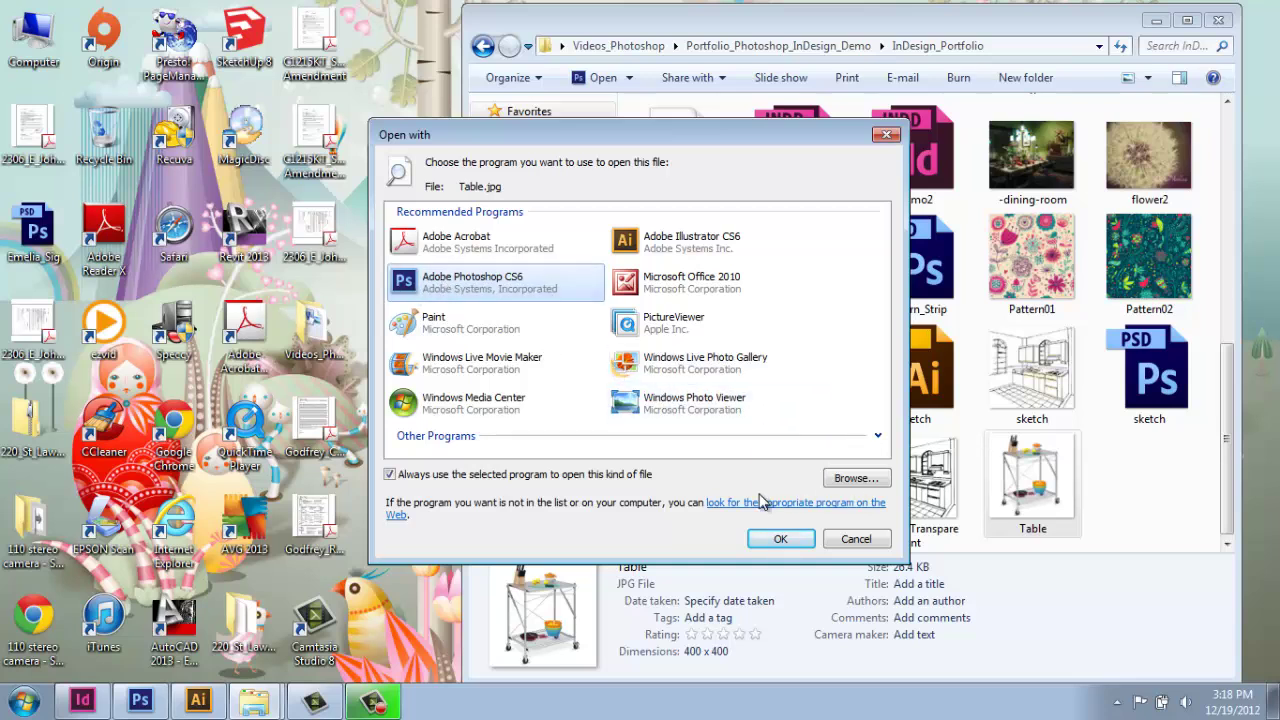
click(776, 539)
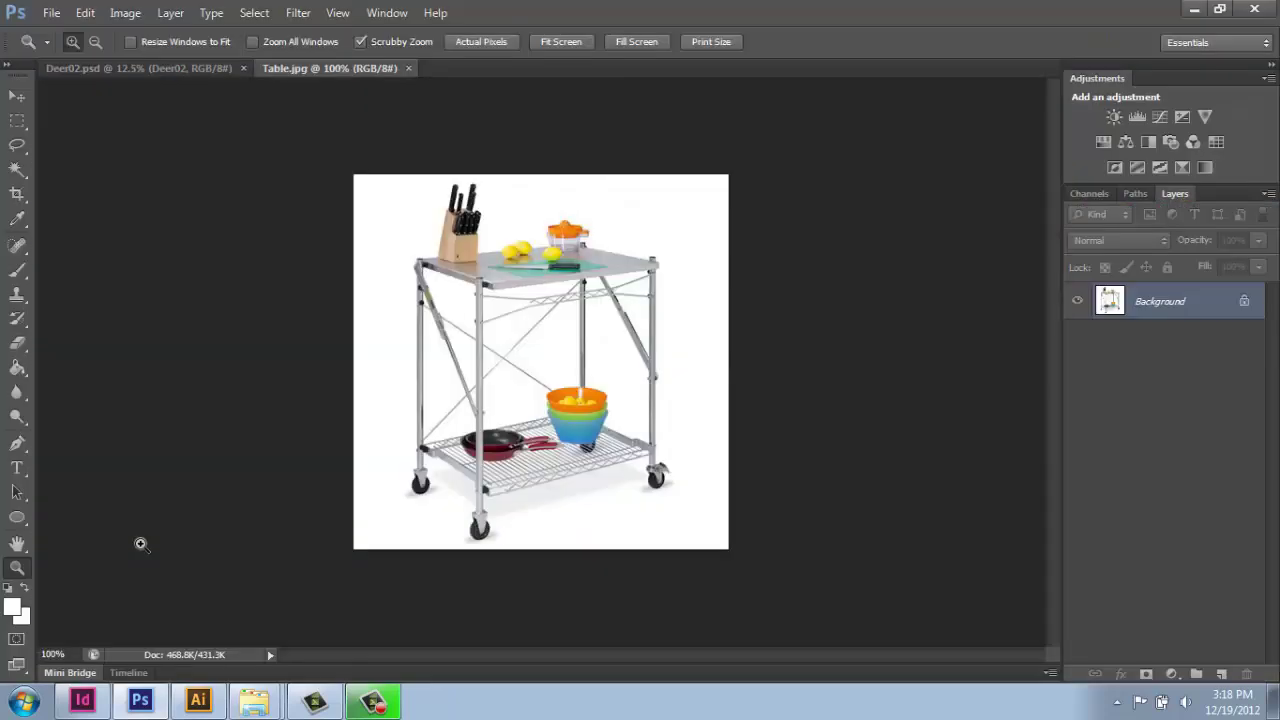
click(1190, 10)
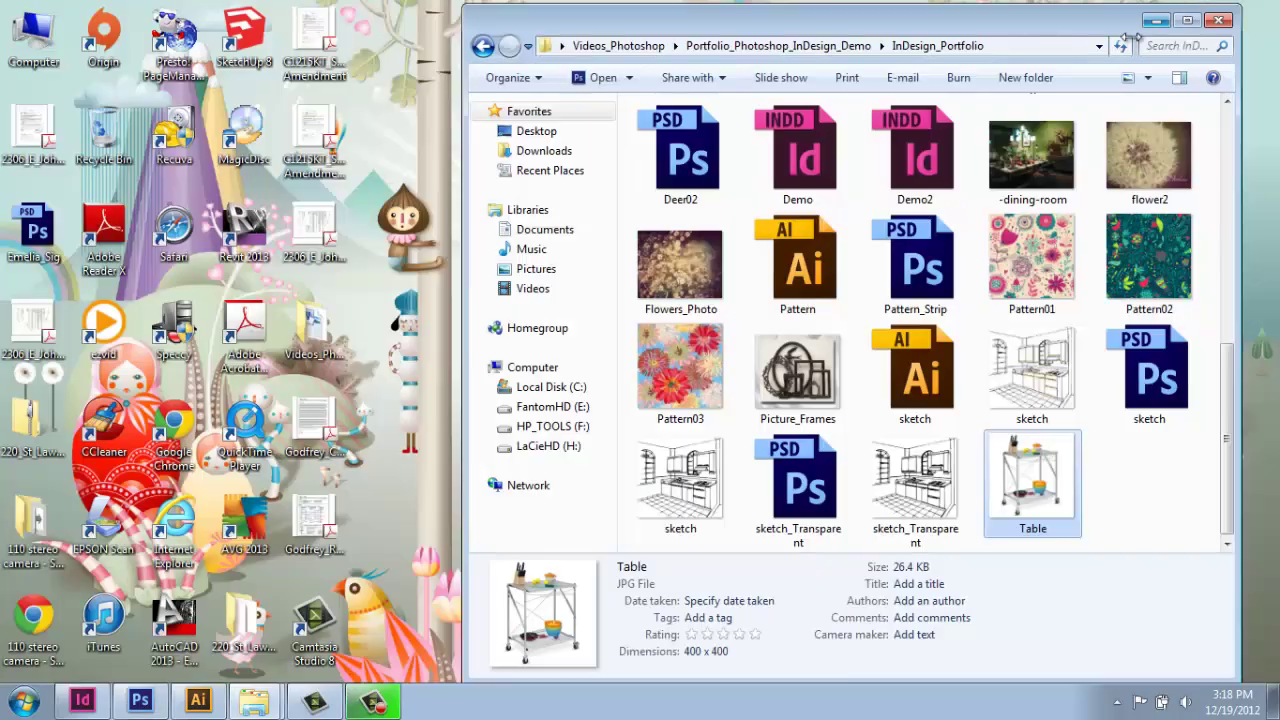
Step: Reset Table.jpg's default program to Windows Photo Viewer, close it, and return to Demo2.indd
right_click(1004, 506)
mouse_move(806, 430)
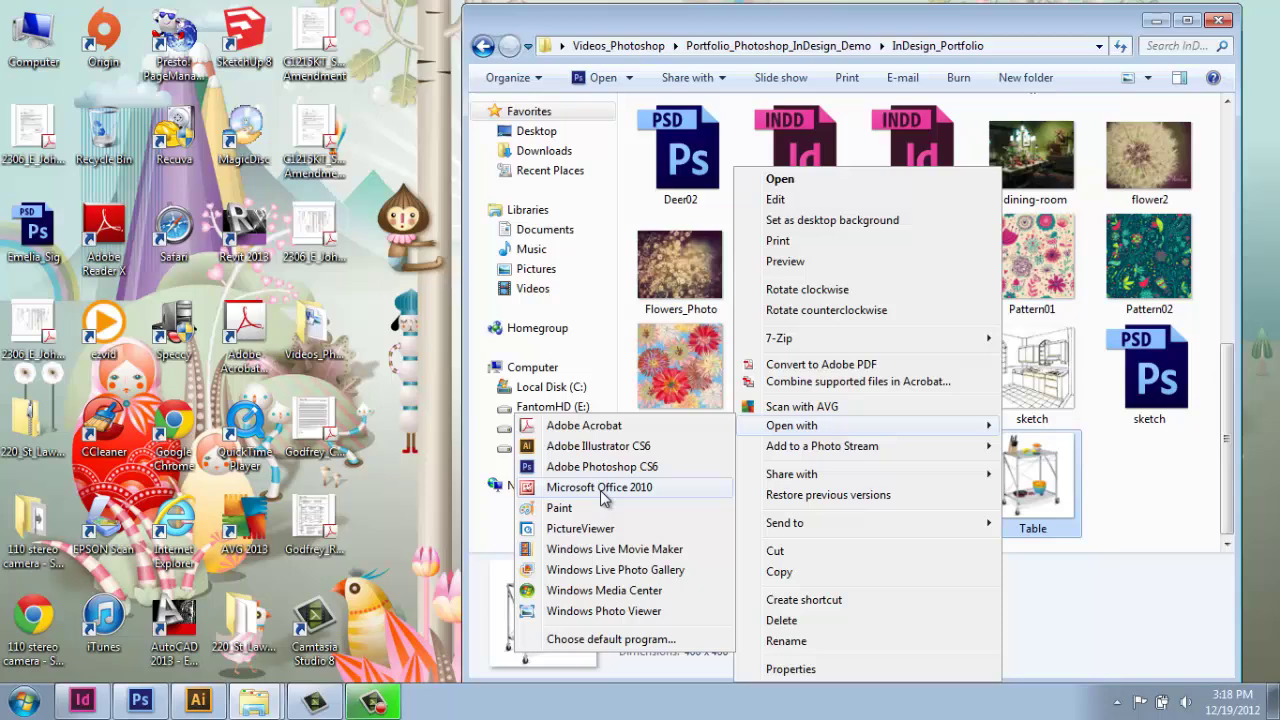
click(609, 640)
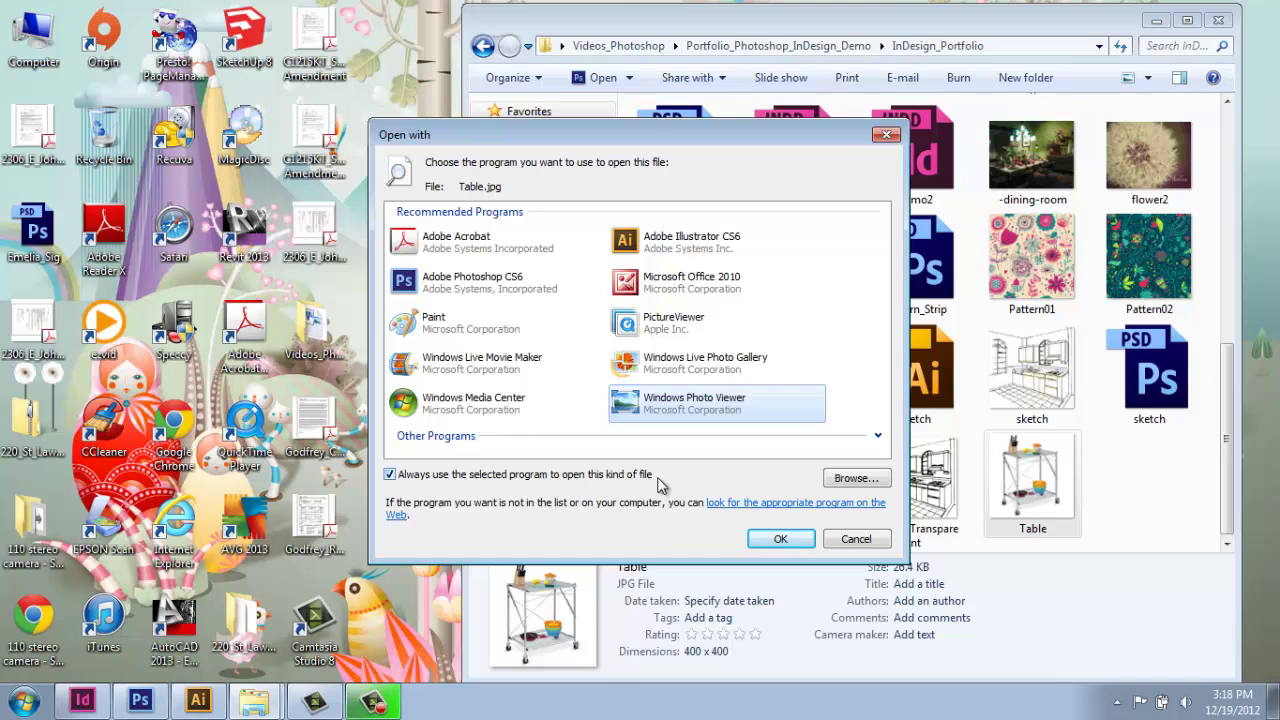
click(769, 541)
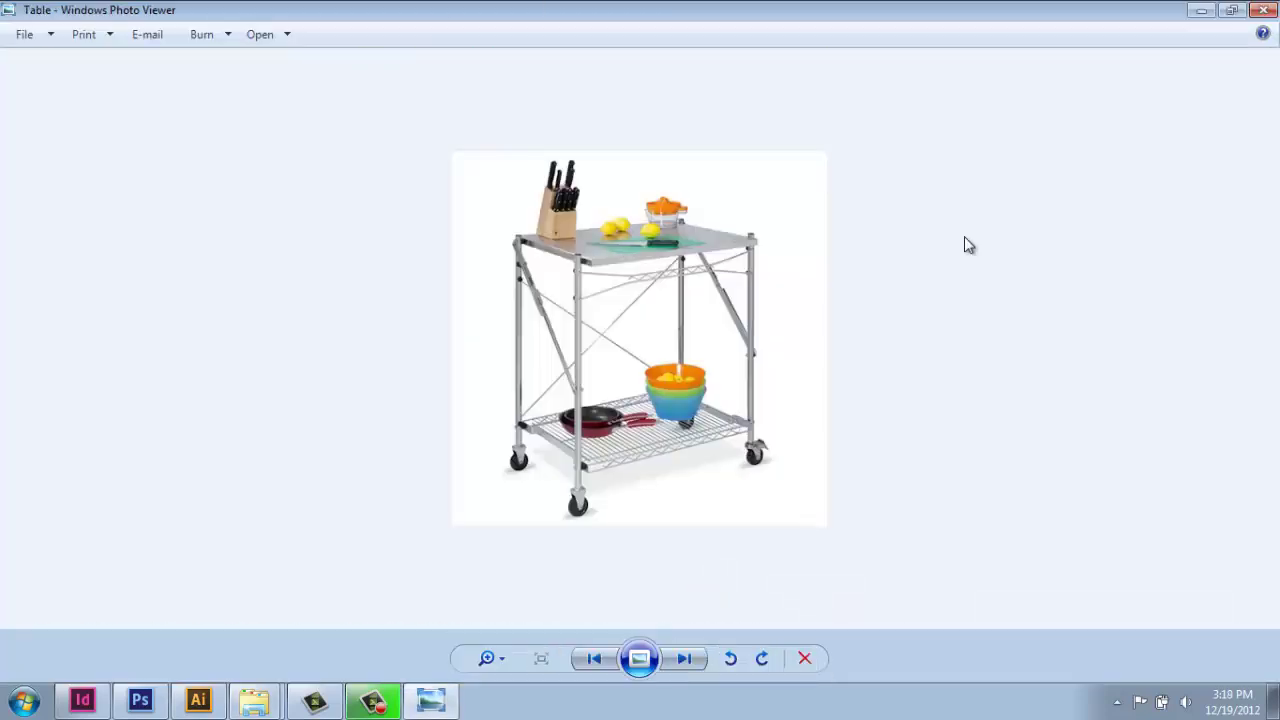
click(1198, 12)
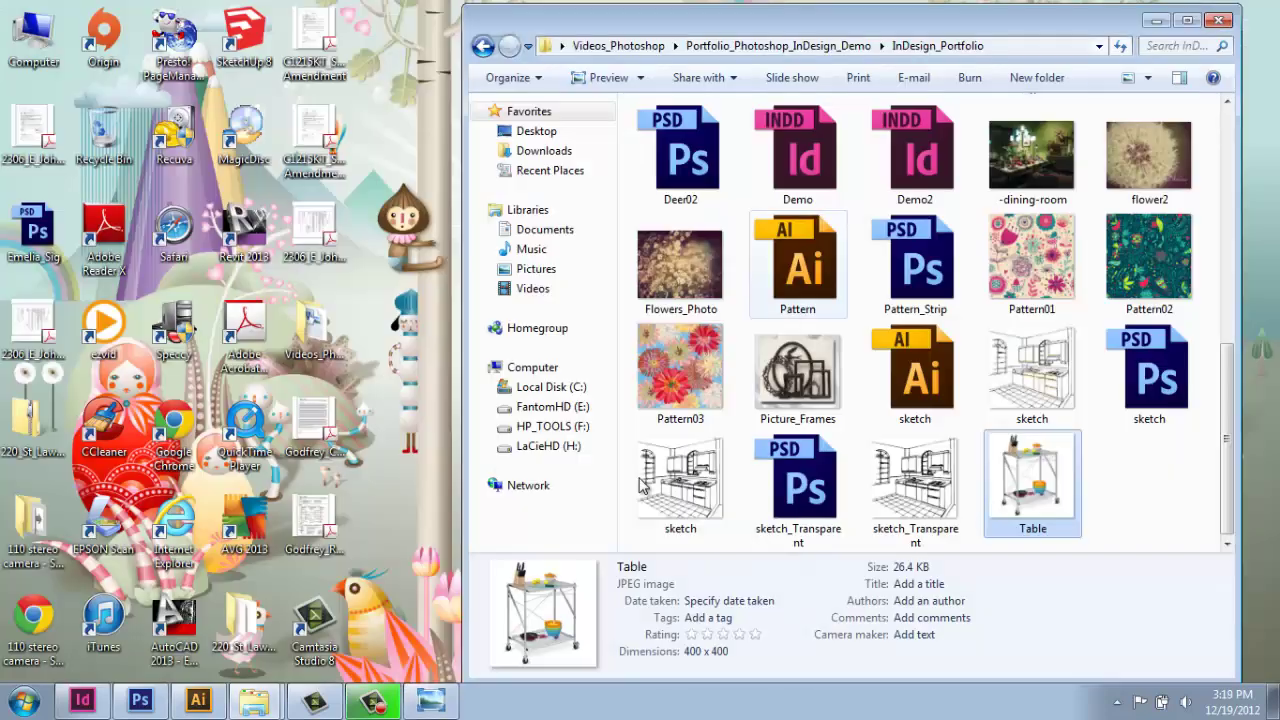
click(82, 700)
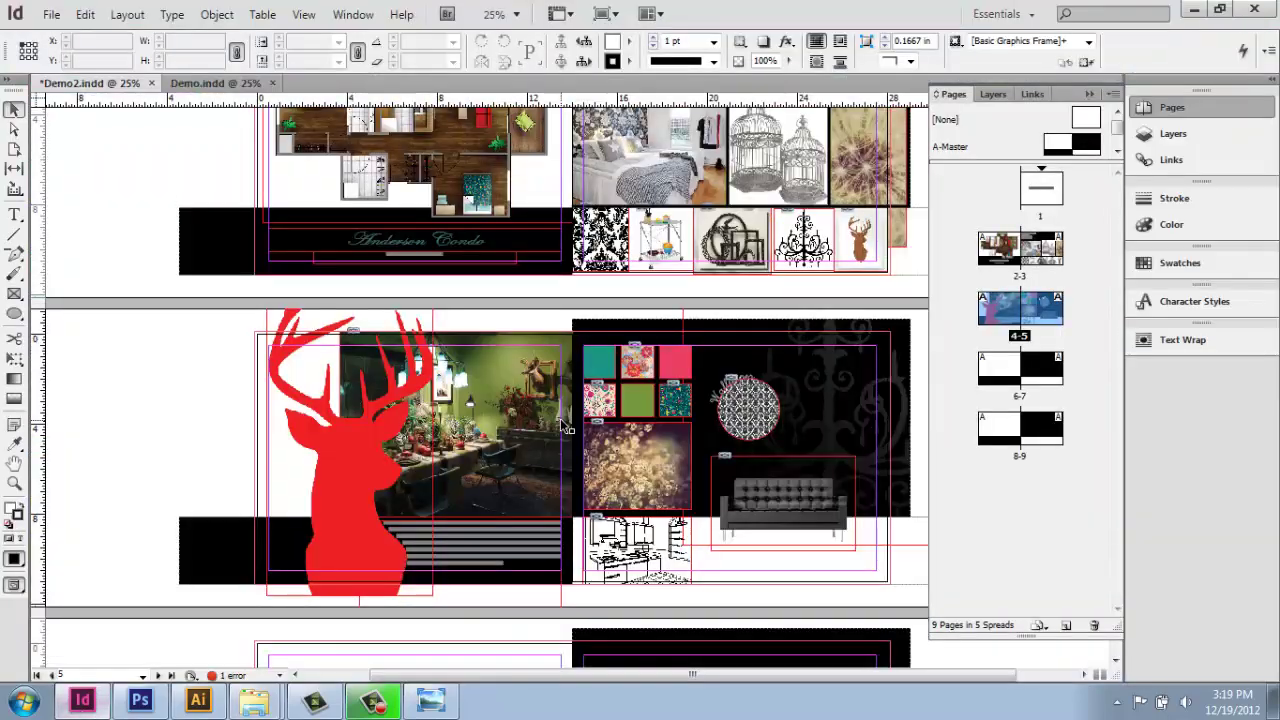